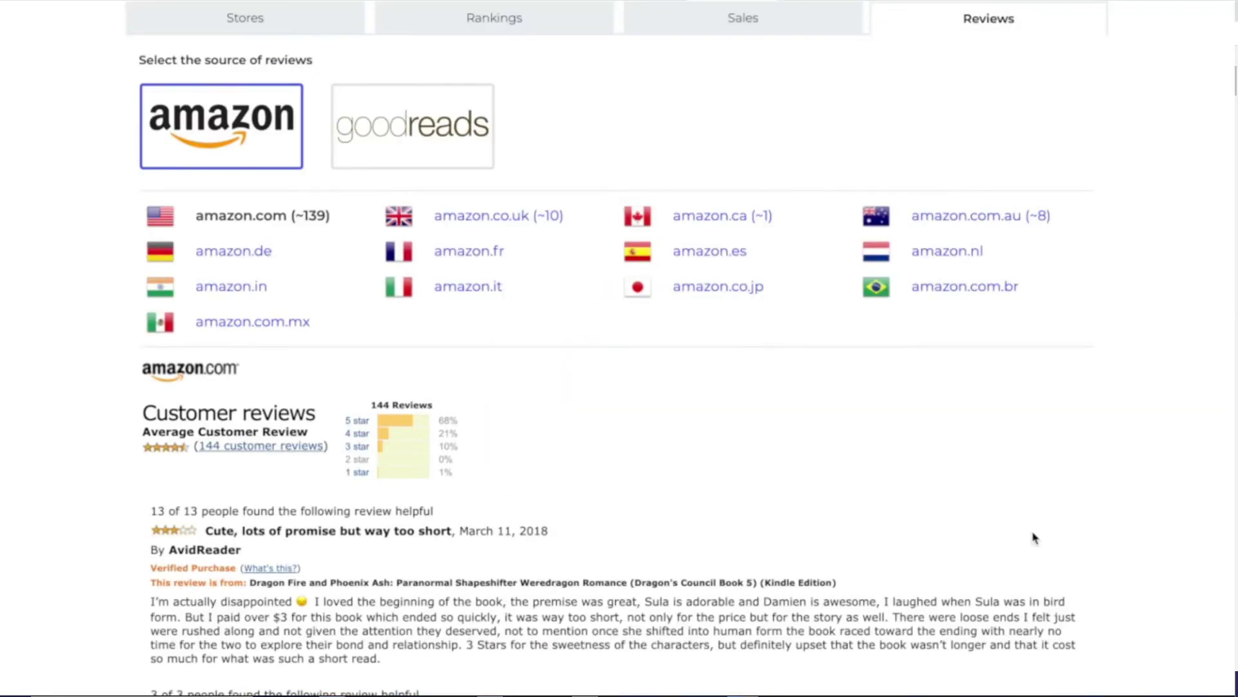
Scroll down the royalty payments overview to review unpaid earnings, payout history and monthly revenues.
{"action": "scroll", "coordinate": [1034, 538], "scroll_direction": "down", "scroll_amount": 3}
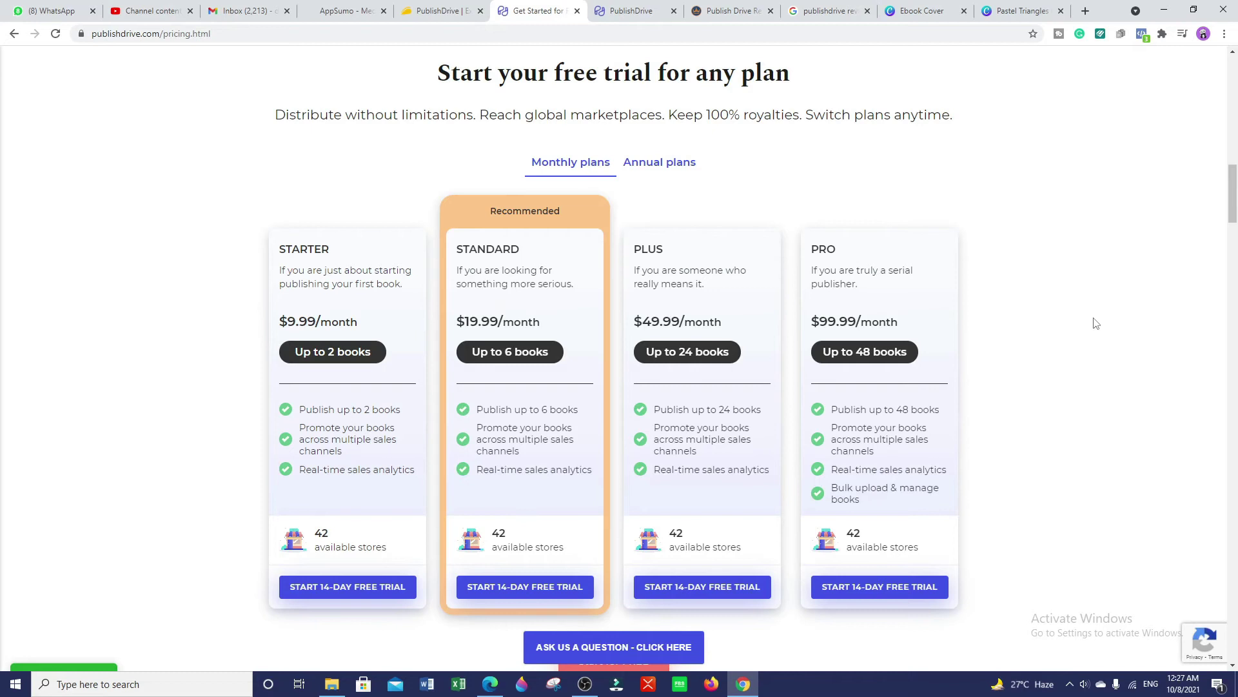
Show the yearly plan prices by switching to annual billing and scrolling down slightly.
{"action": "left_click", "coordinate": [660, 168]}
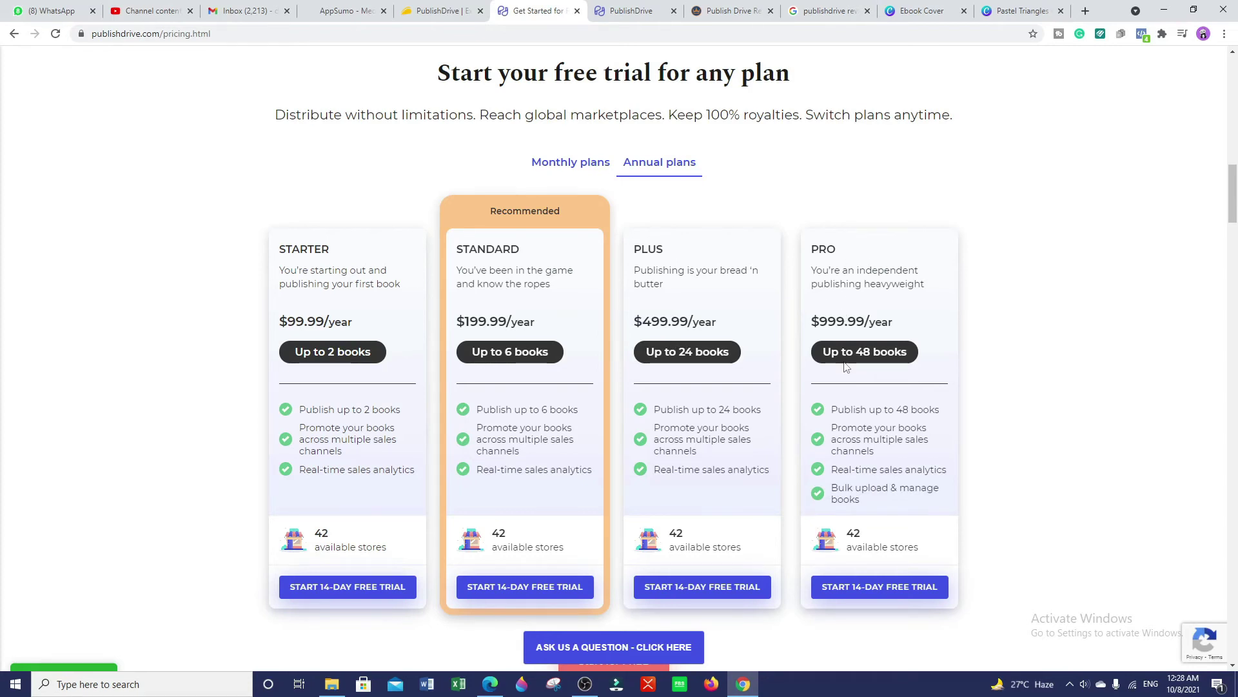
{"action": "scroll", "coordinate": [852, 463], "scroll_direction": "down", "scroll_amount": 1}
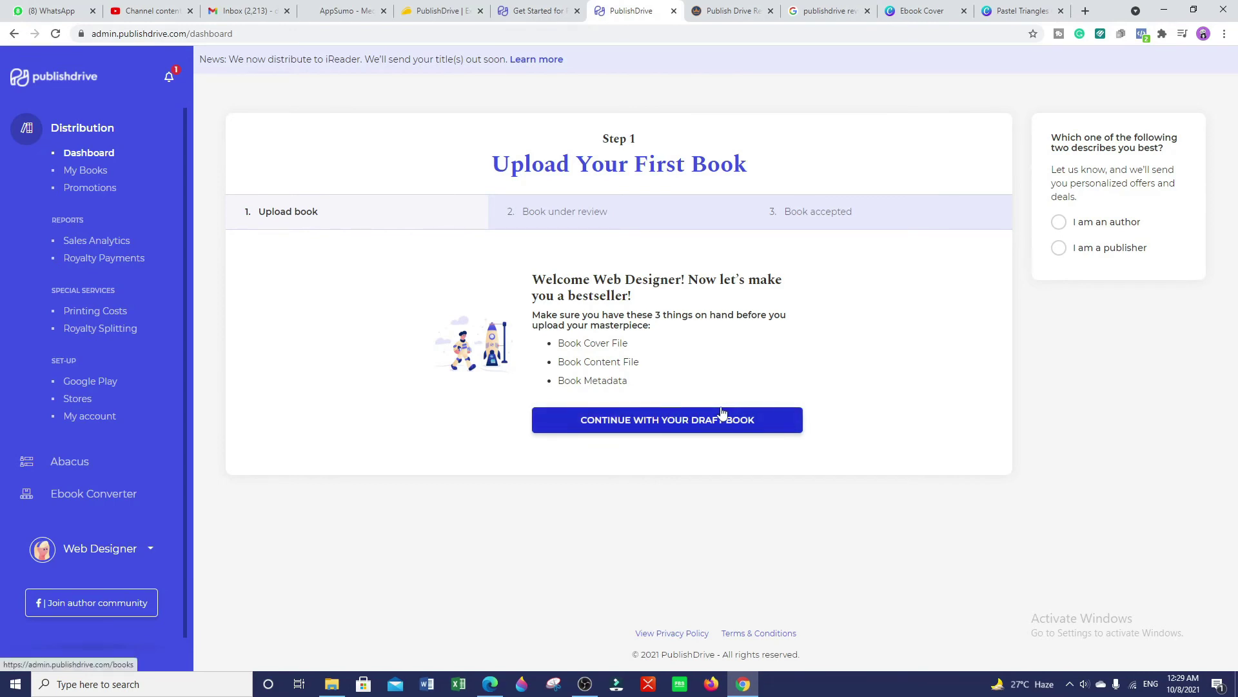
Reopen the draft book's upload wizard and scroll through its sections from Metadata onward.
{"action": "left_click", "coordinate": [607, 426]}
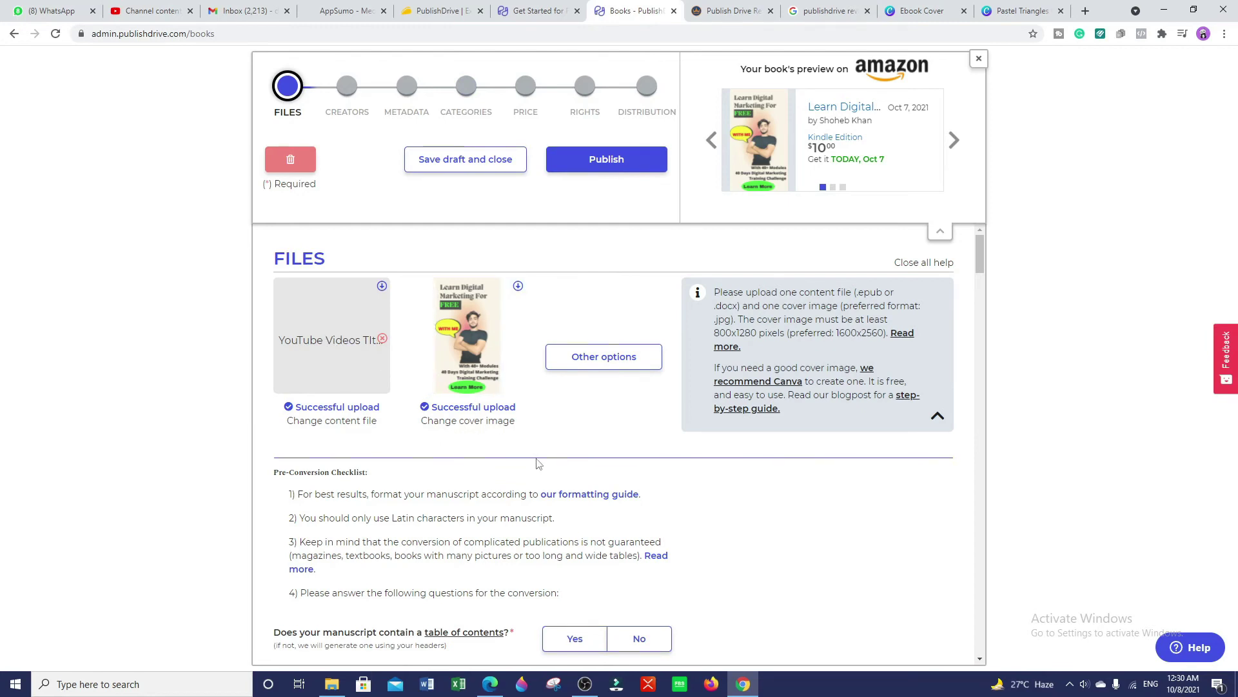
{"action": "scroll", "coordinate": [379, 325], "scroll_direction": "down", "scroll_amount": 3}
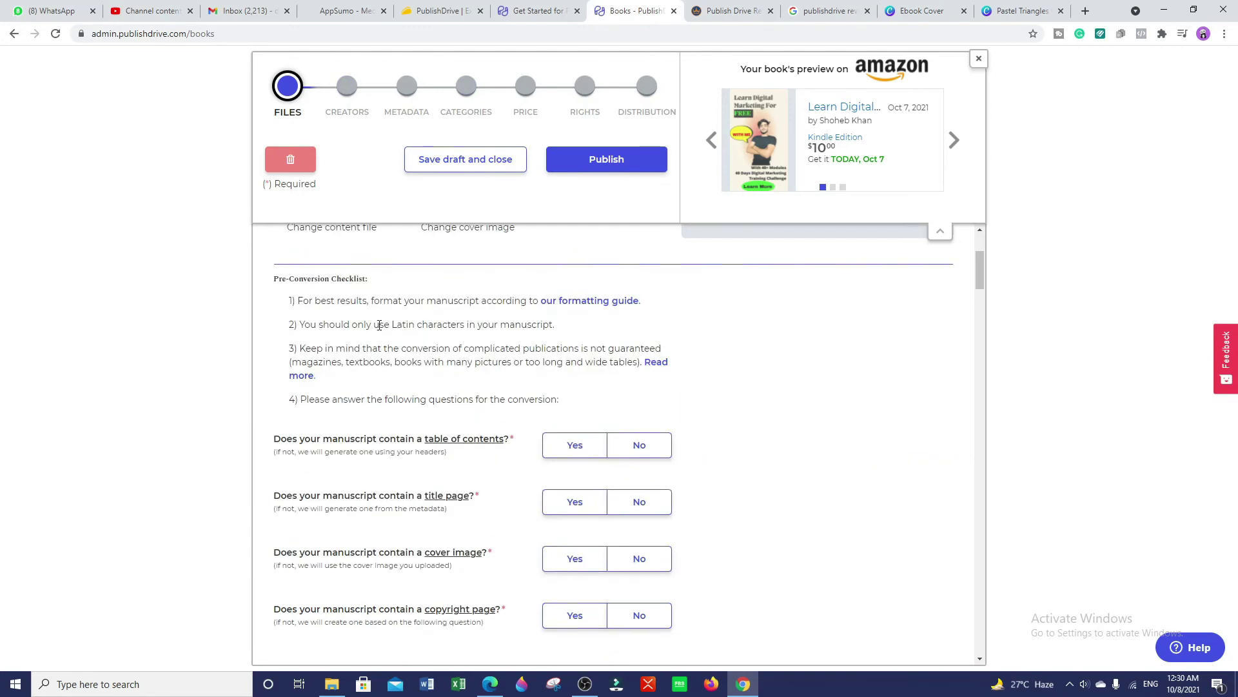
{"action": "scroll", "coordinate": [381, 359], "scroll_direction": "down", "scroll_amount": 2}
{"action": "scroll", "coordinate": [382, 359], "scroll_direction": "up", "scroll_amount": 2}
{"action": "scroll", "coordinate": [382, 360], "scroll_direction": "down", "scroll_amount": 1}
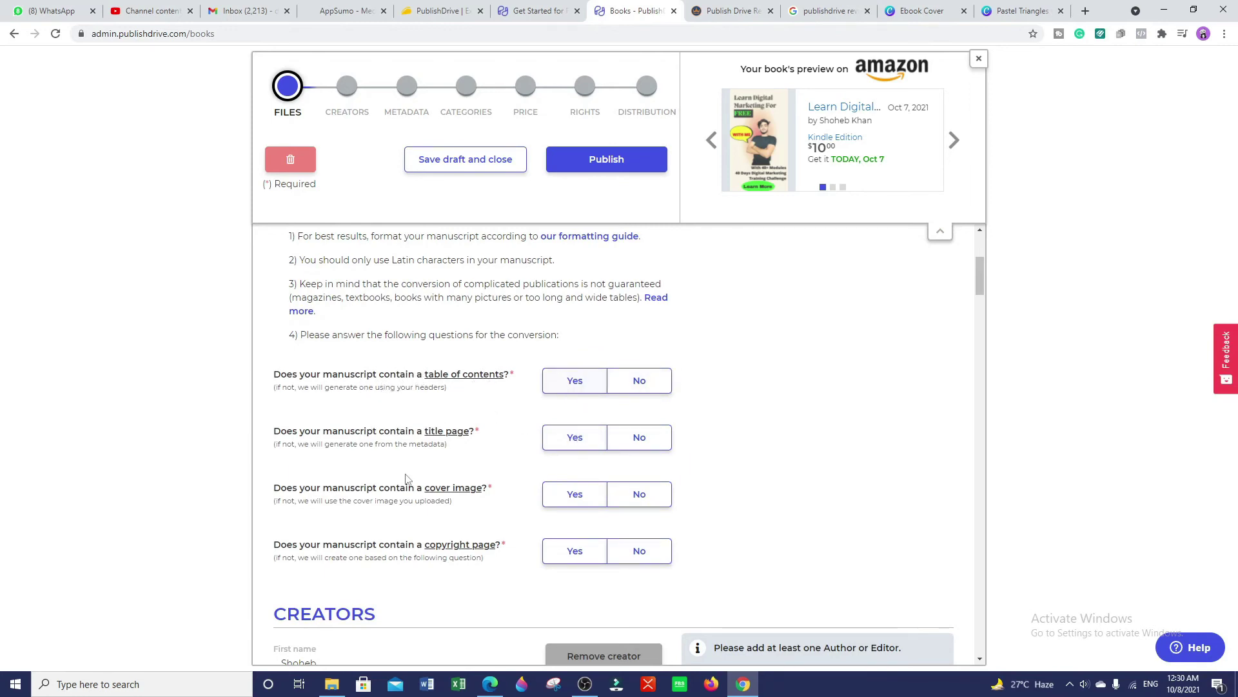
{"action": "scroll", "coordinate": [400, 483], "scroll_direction": "down", "scroll_amount": 3}
{"action": "scroll", "coordinate": [398, 466], "scroll_direction": "down", "scroll_amount": 1}
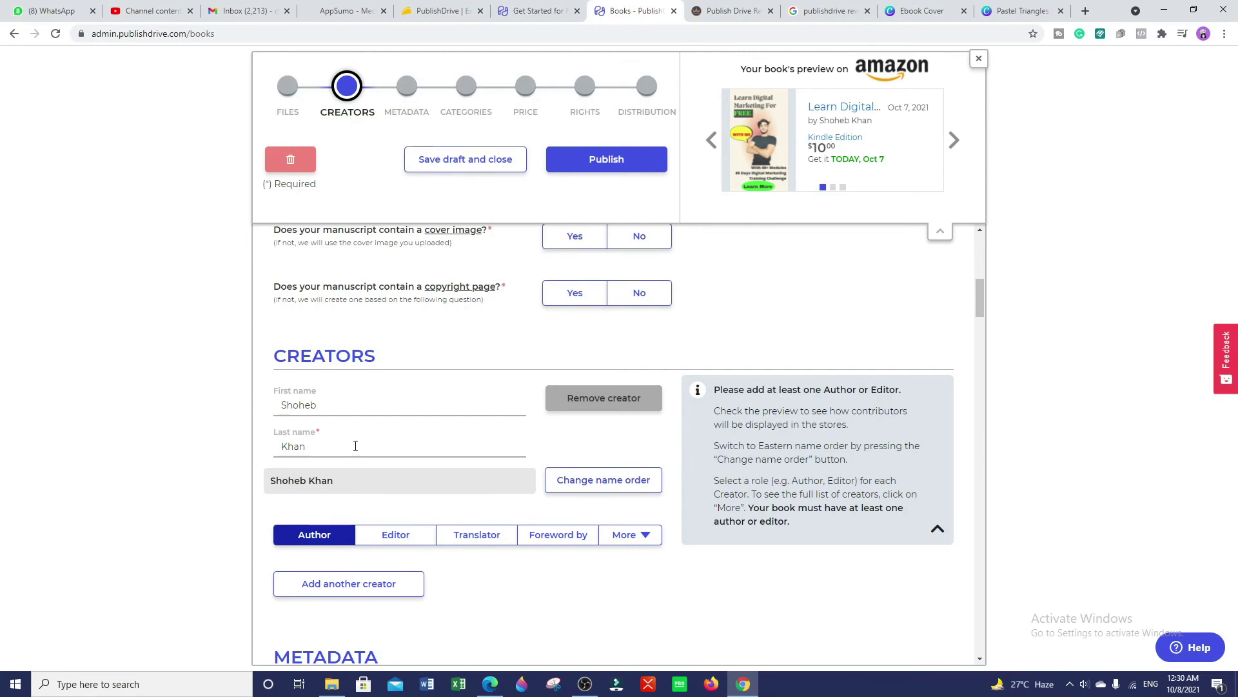
{"action": "scroll", "coordinate": [439, 278], "scroll_direction": "down", "scroll_amount": 1}
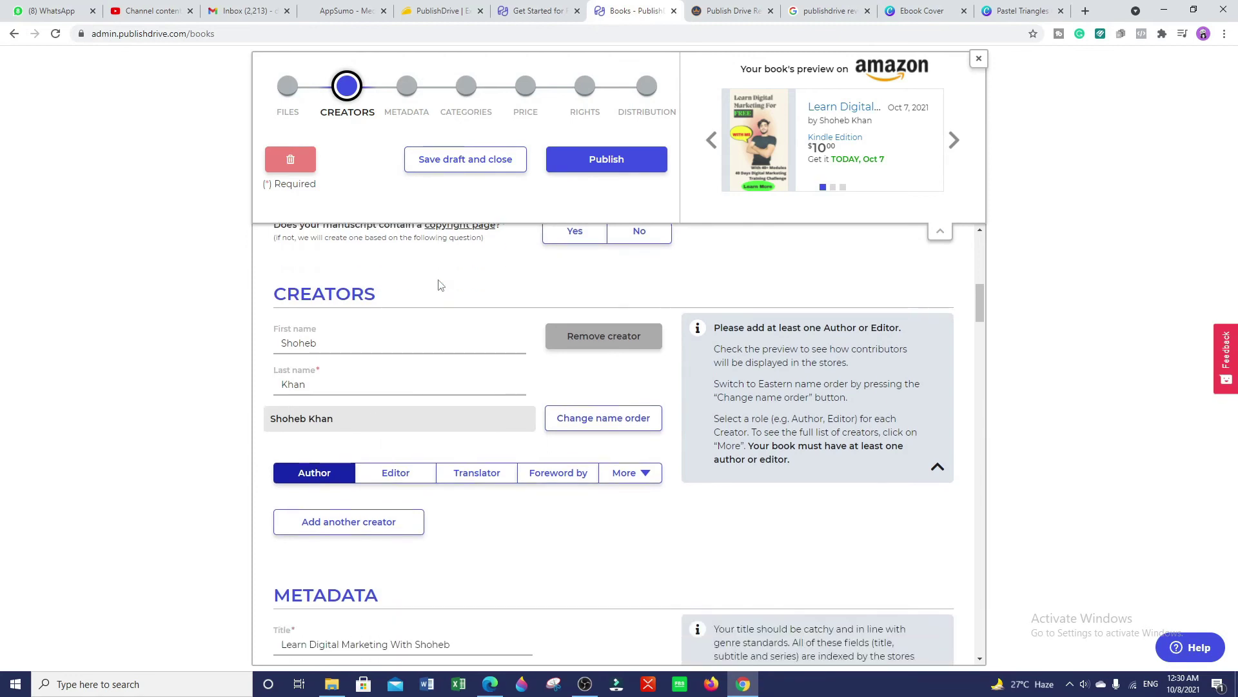
{"action": "scroll", "coordinate": [426, 321], "scroll_direction": "down", "scroll_amount": 1}
{"action": "scroll", "coordinate": [379, 408], "scroll_direction": "down", "scroll_amount": 2}
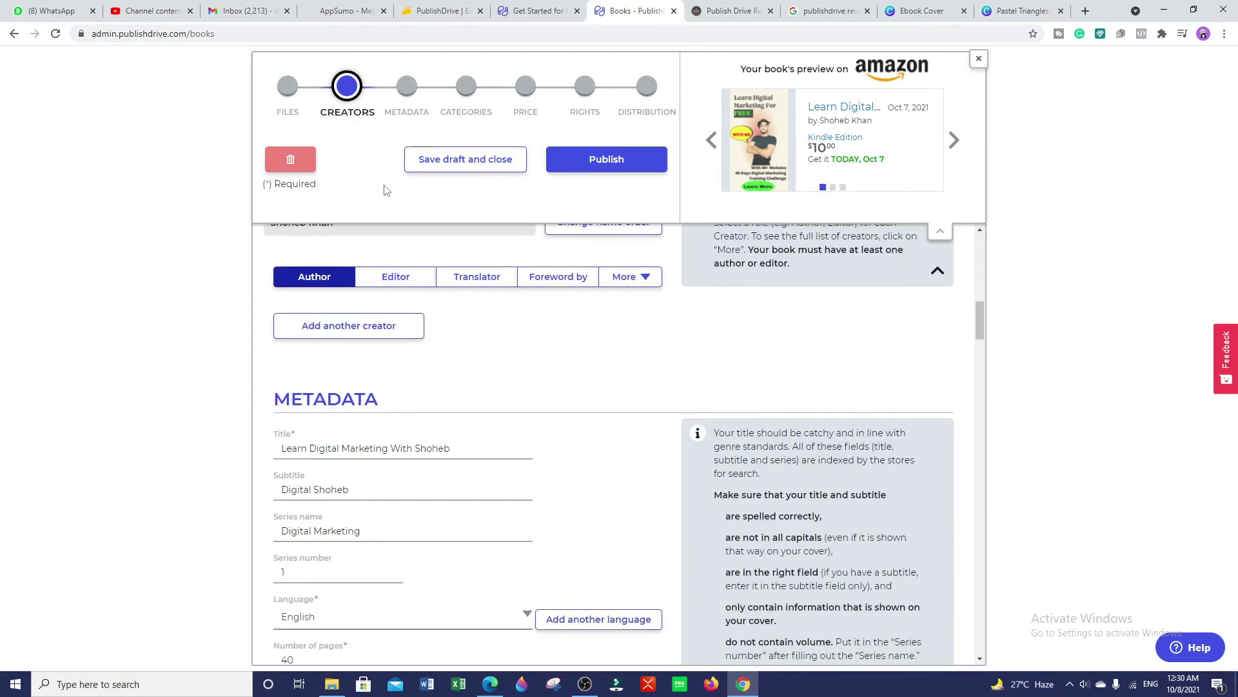
{"action": "scroll", "coordinate": [387, 516], "scroll_direction": "down", "scroll_amount": 5}
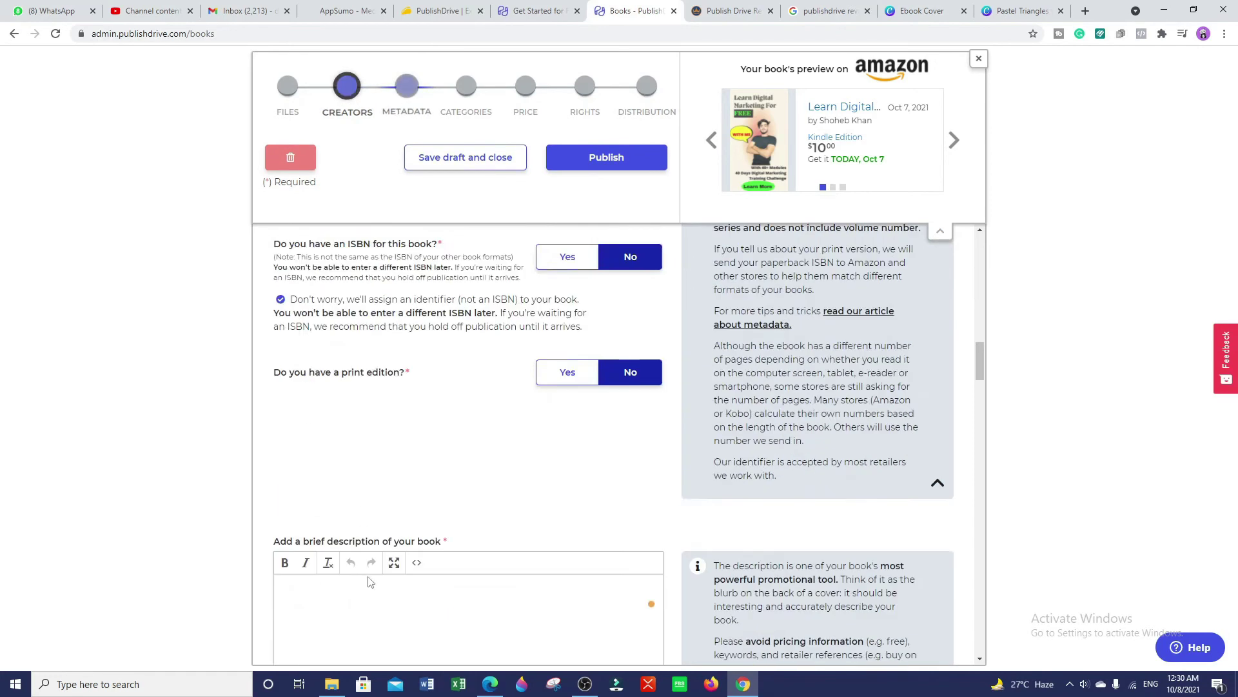
{"action": "scroll", "coordinate": [419, 419], "scroll_direction": "down", "scroll_amount": 2}
{"action": "scroll", "coordinate": [381, 480], "scroll_direction": "up", "scroll_amount": 2}
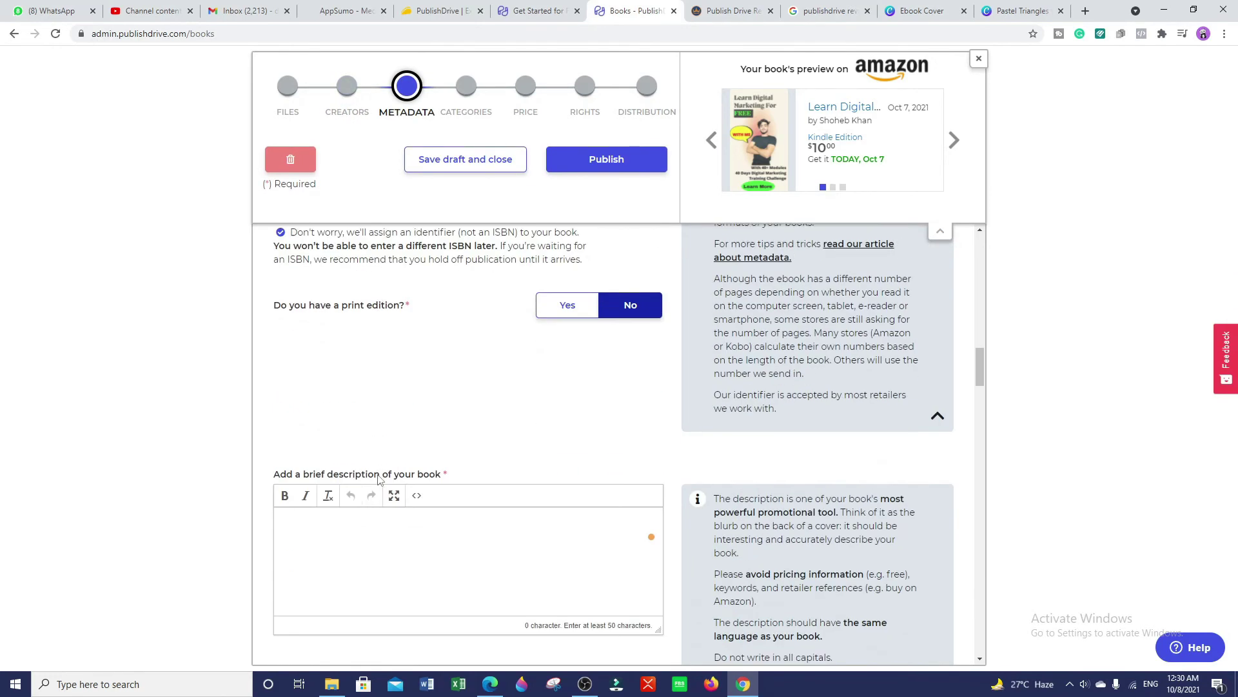
{"action": "scroll", "coordinate": [379, 478], "scroll_direction": "up", "scroll_amount": 2}
{"action": "scroll", "coordinate": [378, 478], "scroll_direction": "down", "scroll_amount": 3}
{"action": "scroll", "coordinate": [378, 478], "scroll_direction": "down", "scroll_amount": 5}
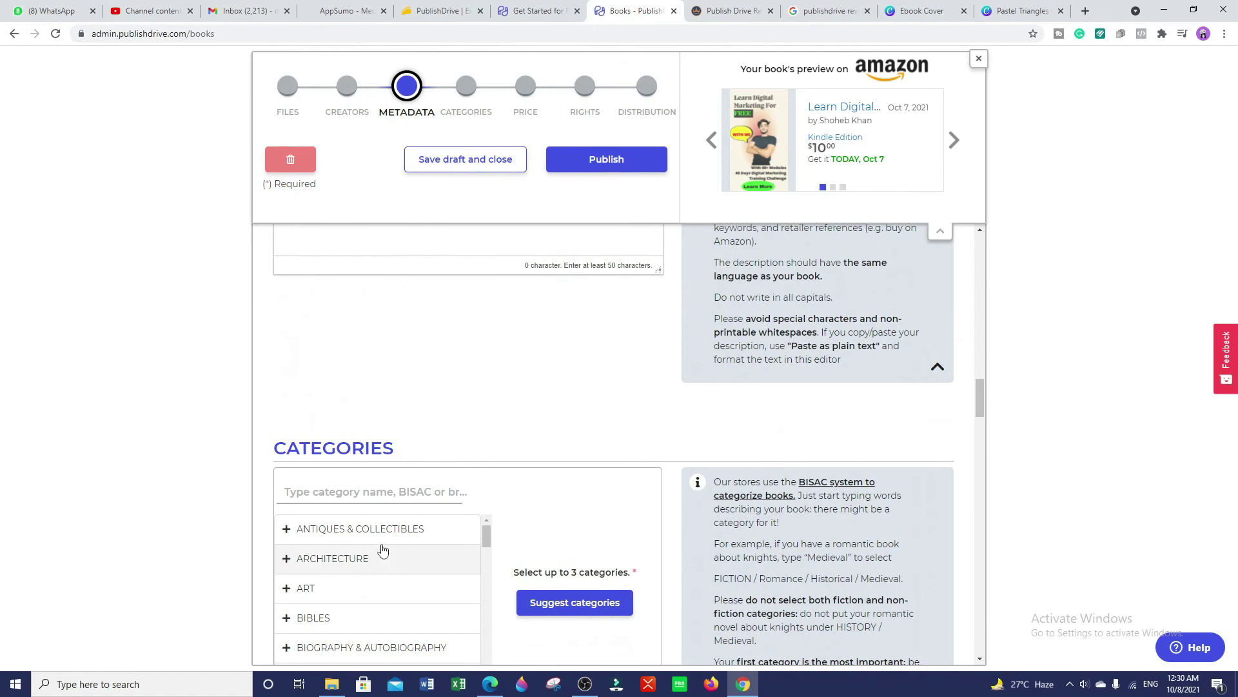
{"action": "scroll", "coordinate": [387, 529], "scroll_direction": "up", "scroll_amount": 4}
{"action": "scroll", "coordinate": [456, 442], "scroll_direction": "down", "scroll_amount": 2}
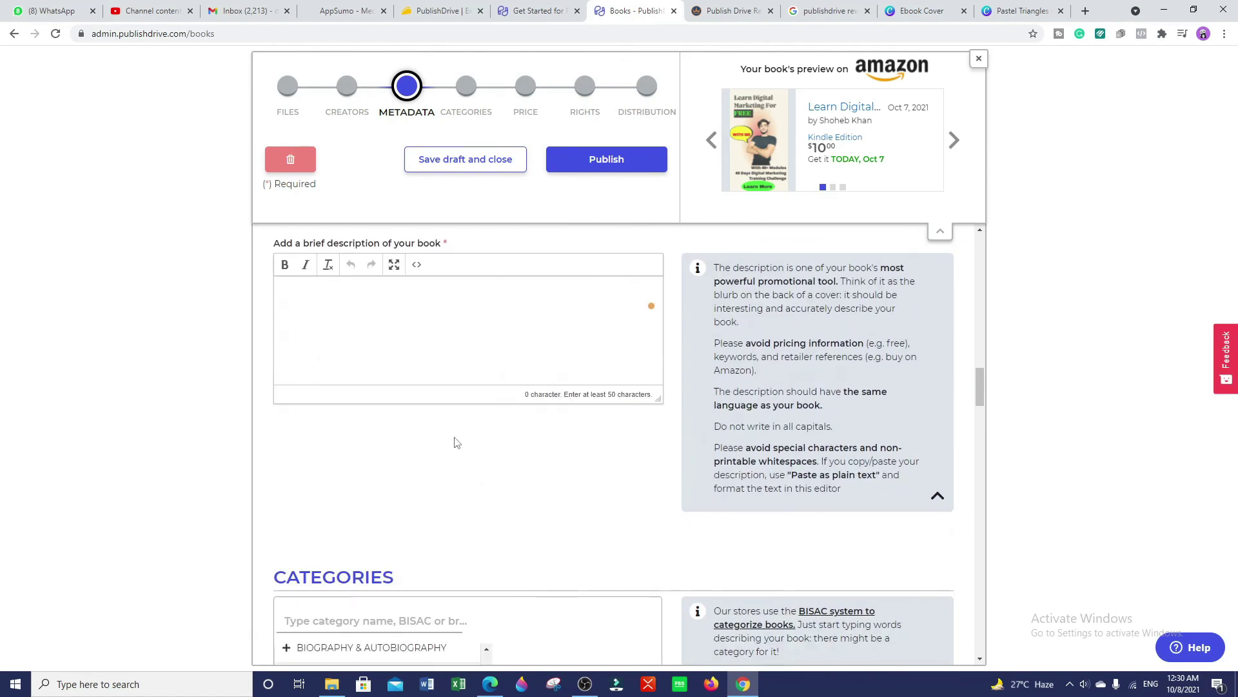
{"action": "scroll", "coordinate": [456, 442], "scroll_direction": "down", "scroll_amount": 4}
Review the remaining Price and Distribution sections, then close the editor back to My books.
{"action": "scroll", "coordinate": [448, 443], "scroll_direction": "down", "scroll_amount": 2}
{"action": "scroll", "coordinate": [448, 443], "scroll_direction": "down", "scroll_amount": 4}
{"action": "scroll", "coordinate": [461, 592], "scroll_direction": "down", "scroll_amount": 3}
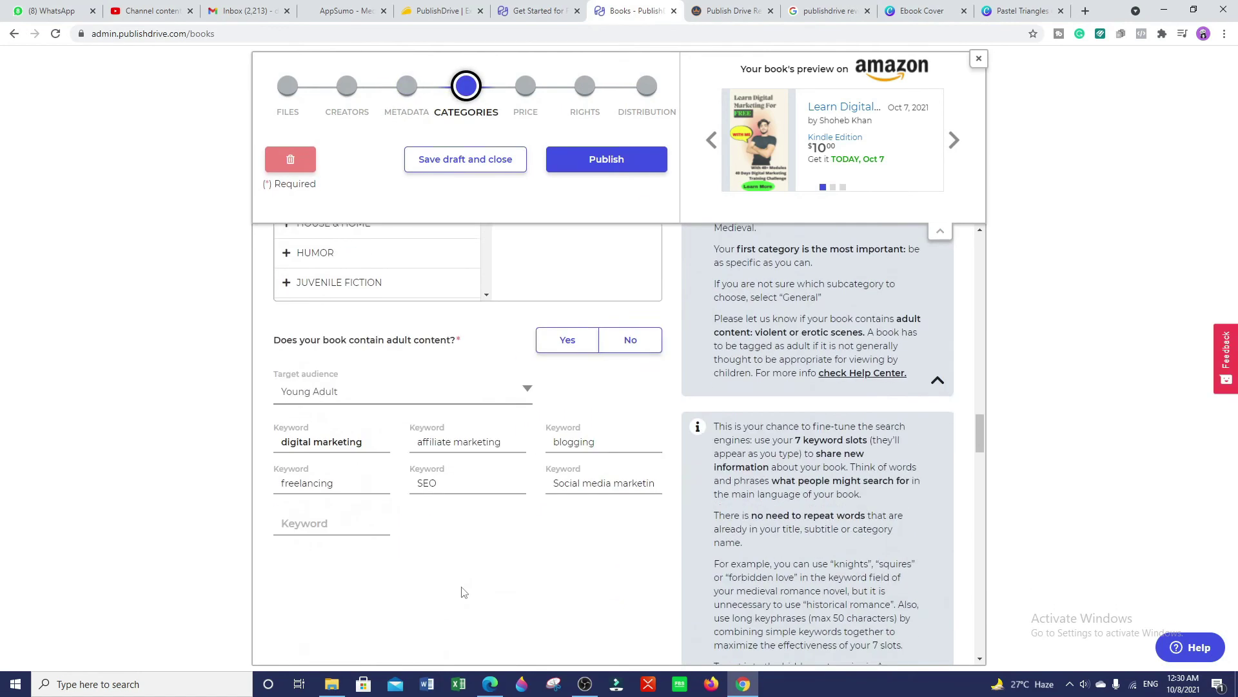
{"action": "scroll", "coordinate": [462, 592], "scroll_direction": "down", "scroll_amount": 8}
{"action": "scroll", "coordinate": [453, 595], "scroll_direction": "down", "scroll_amount": 1}
{"action": "scroll", "coordinate": [453, 581], "scroll_direction": "up", "scroll_amount": 1}
{"action": "scroll", "coordinate": [454, 565], "scroll_direction": "up", "scroll_amount": 6}
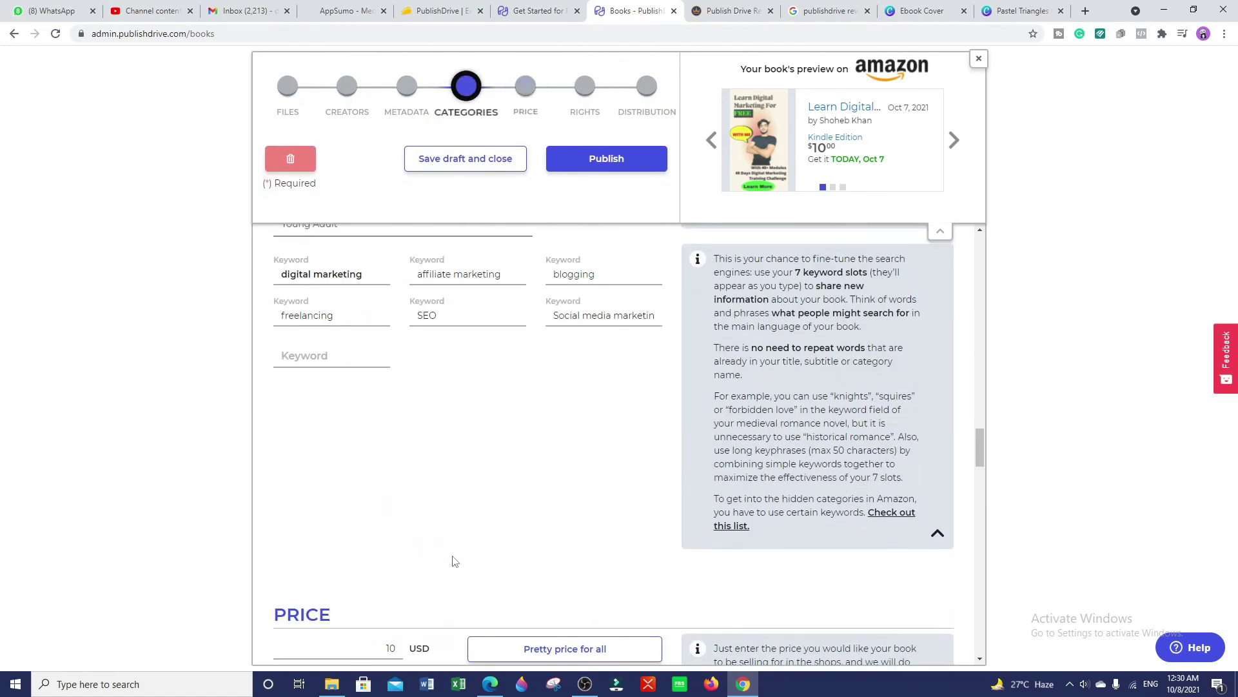
{"action": "scroll", "coordinate": [453, 560], "scroll_direction": "down", "scroll_amount": 5}
{"action": "scroll", "coordinate": [452, 556], "scroll_direction": "down", "scroll_amount": 3}
{"action": "scroll", "coordinate": [451, 555], "scroll_direction": "down", "scroll_amount": 5}
{"action": "scroll", "coordinate": [453, 551], "scroll_direction": "down", "scroll_amount": 6}
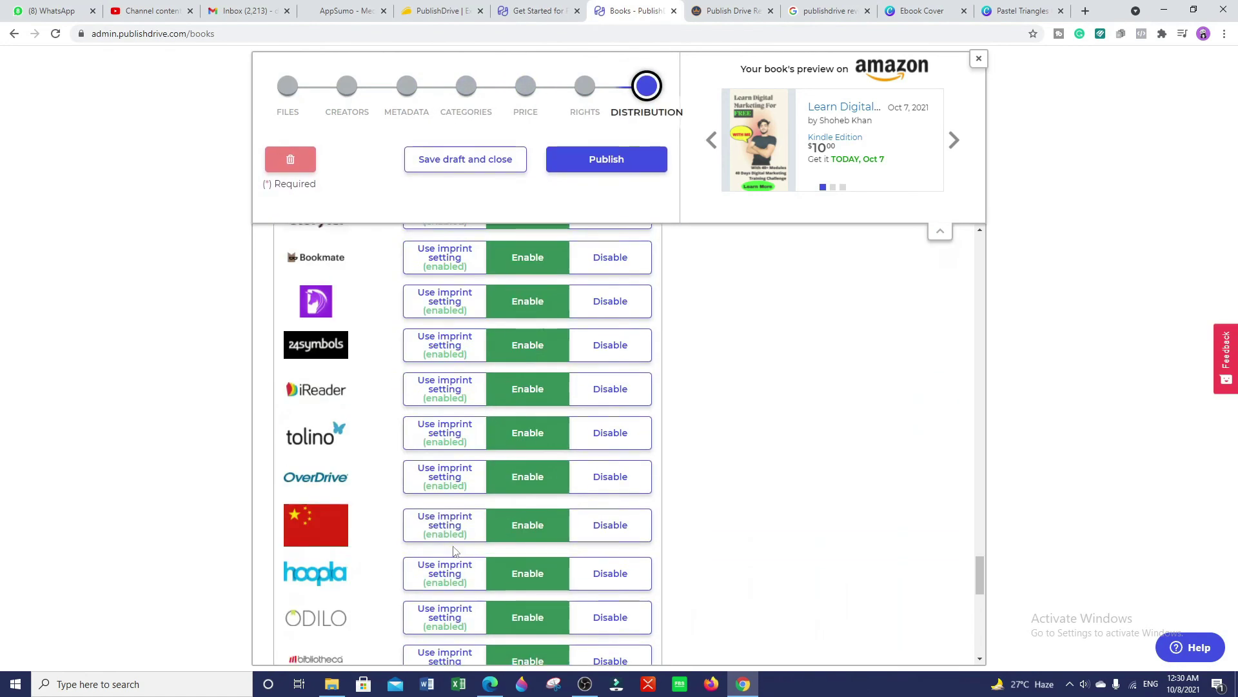
{"action": "scroll", "coordinate": [453, 551], "scroll_direction": "up", "scroll_amount": 4}
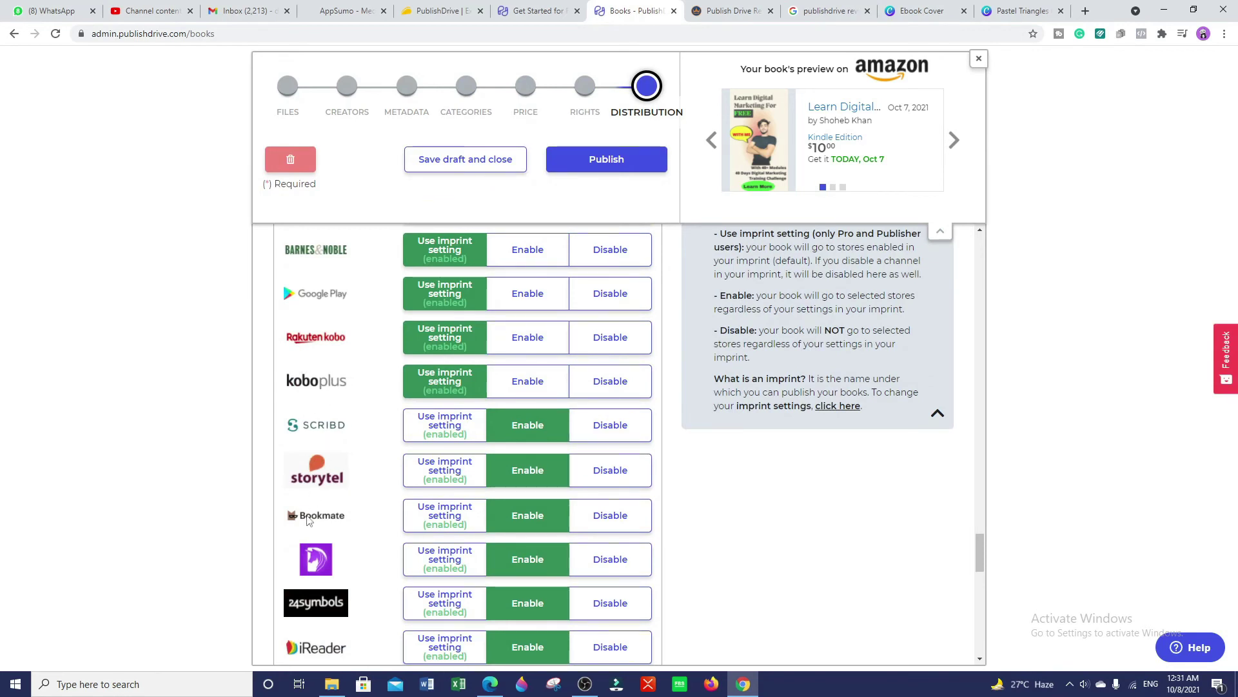
{"action": "scroll", "coordinate": [307, 521], "scroll_direction": "down", "scroll_amount": 5}
{"action": "scroll", "coordinate": [381, 471], "scroll_direction": "down", "scroll_amount": 5}
{"action": "scroll", "coordinate": [345, 505], "scroll_direction": "down", "scroll_amount": 2}
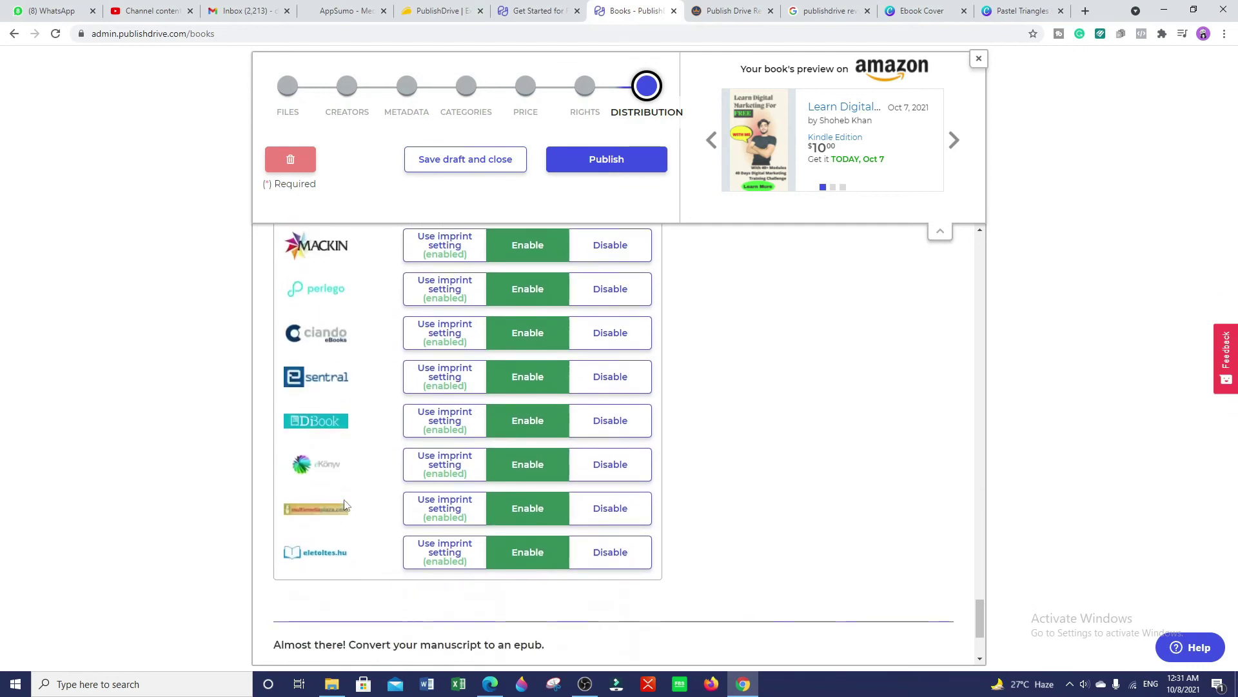
{"action": "scroll", "coordinate": [345, 505], "scroll_direction": "up", "scroll_amount": 10}
{"action": "scroll", "coordinate": [409, 484], "scroll_direction": "up", "scroll_amount": 10}
{"action": "scroll", "coordinate": [409, 486], "scroll_direction": "up", "scroll_amount": 10}
{"action": "scroll", "coordinate": [407, 489], "scroll_direction": "up", "scroll_amount": 10}
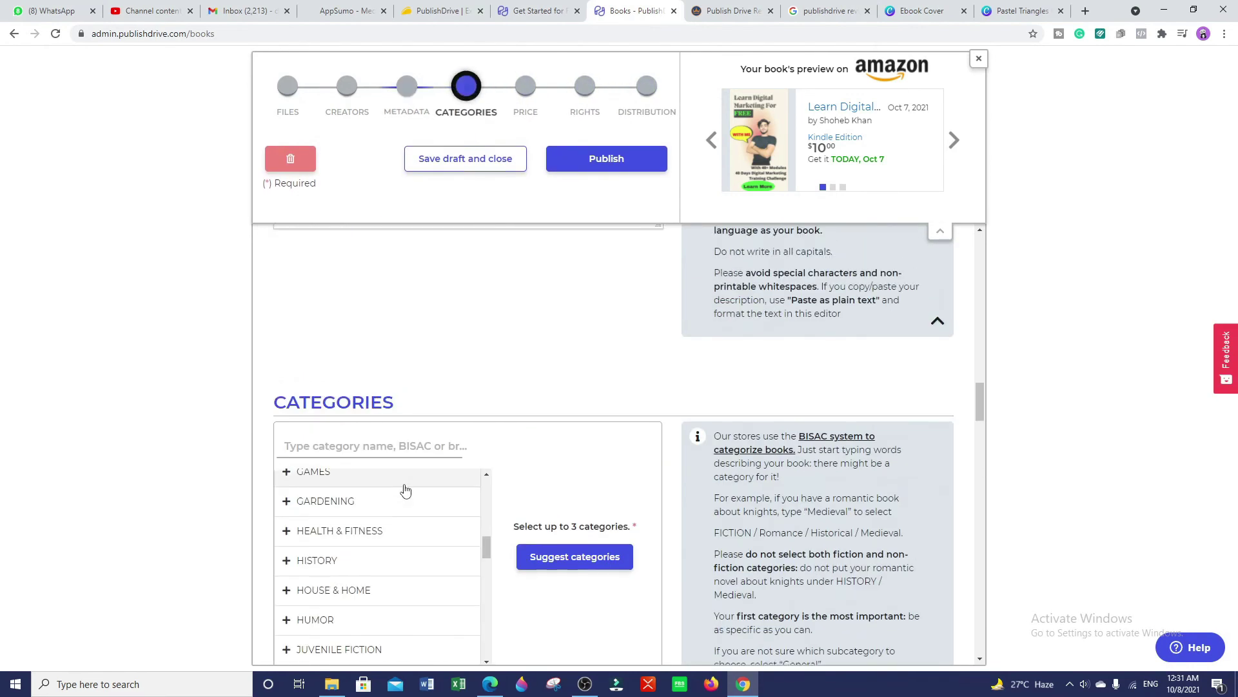
{"action": "scroll", "coordinate": [406, 489], "scroll_direction": "up", "scroll_amount": 2}
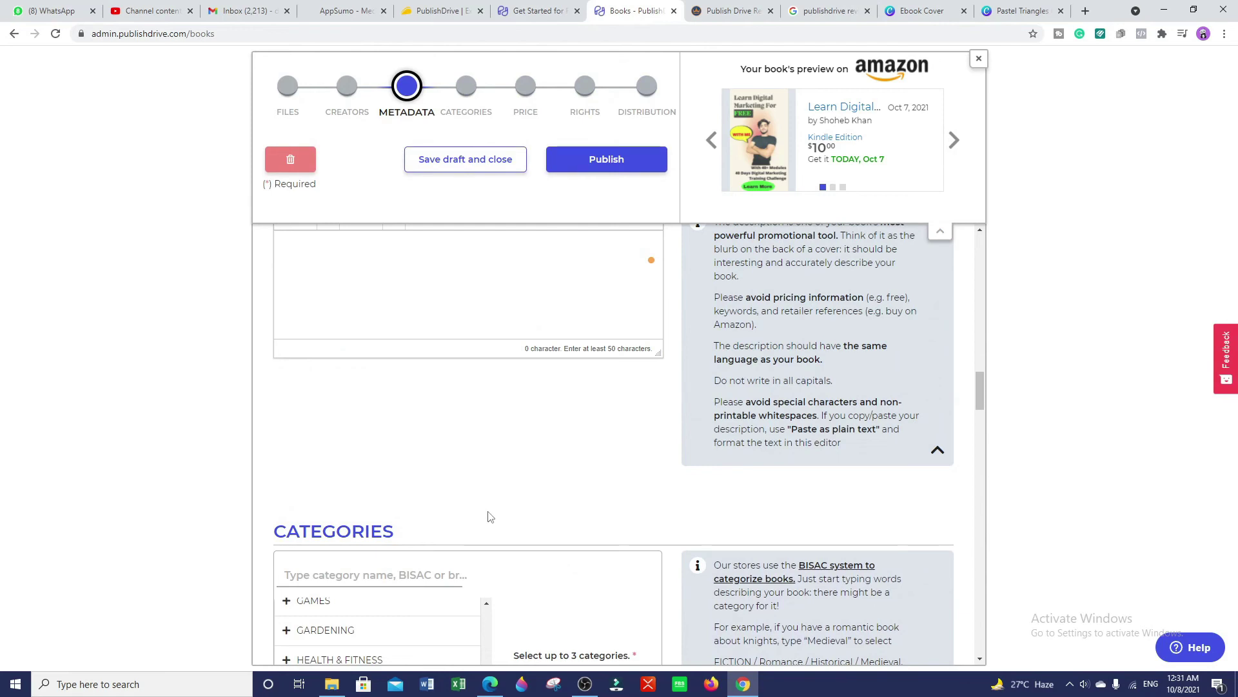
{"action": "left_click", "coordinate": [576, 165]}
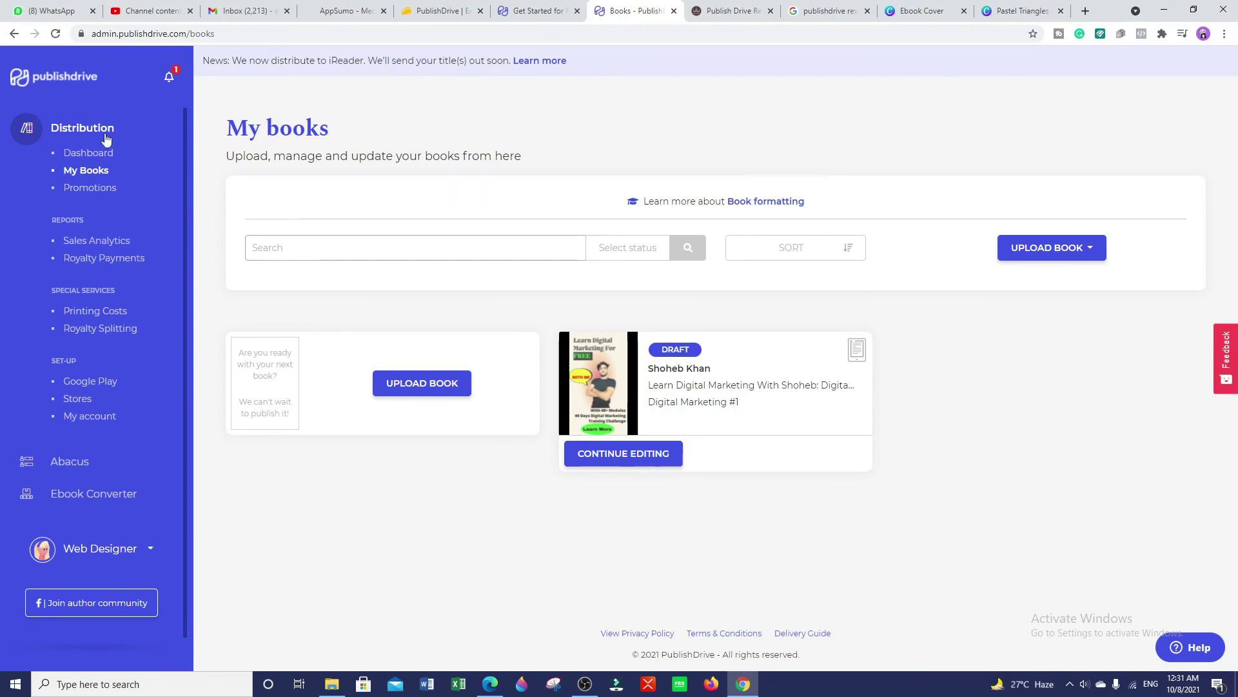
Browse the Promotions page, then switch to the AppSumo PublishDrive lifetime-deal tab.
{"action": "left_click", "coordinate": [87, 188]}
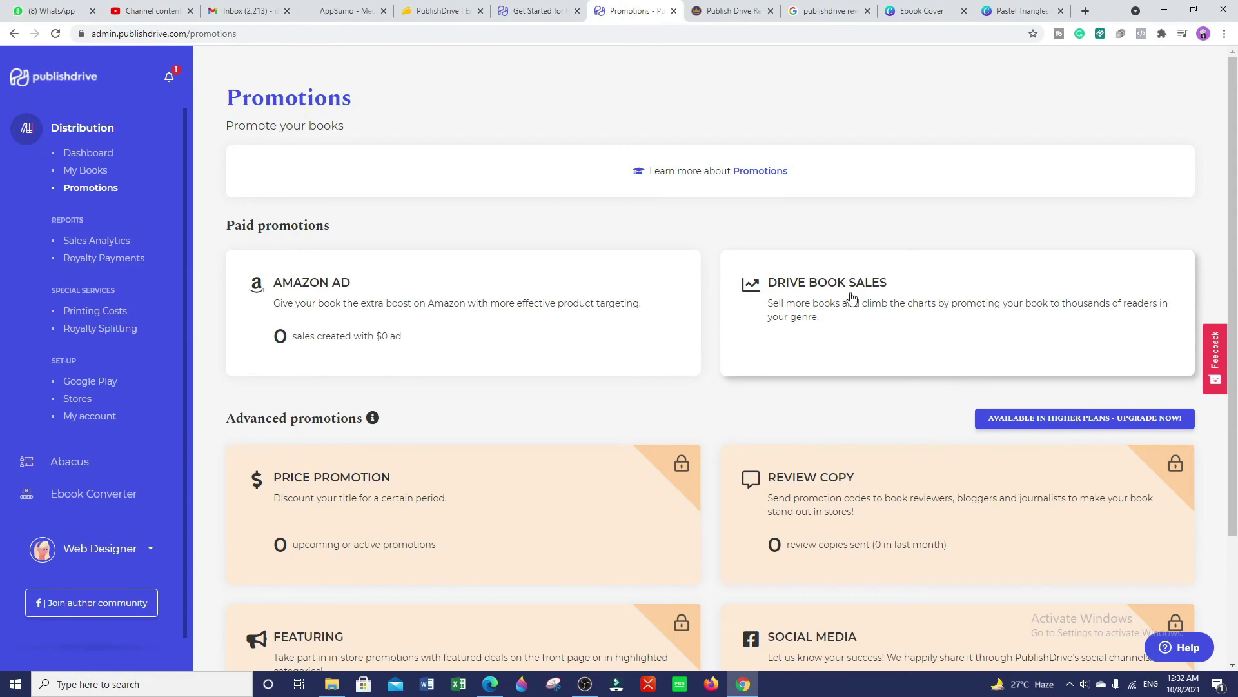
{"action": "scroll", "coordinate": [843, 326], "scroll_direction": "down", "scroll_amount": 2}
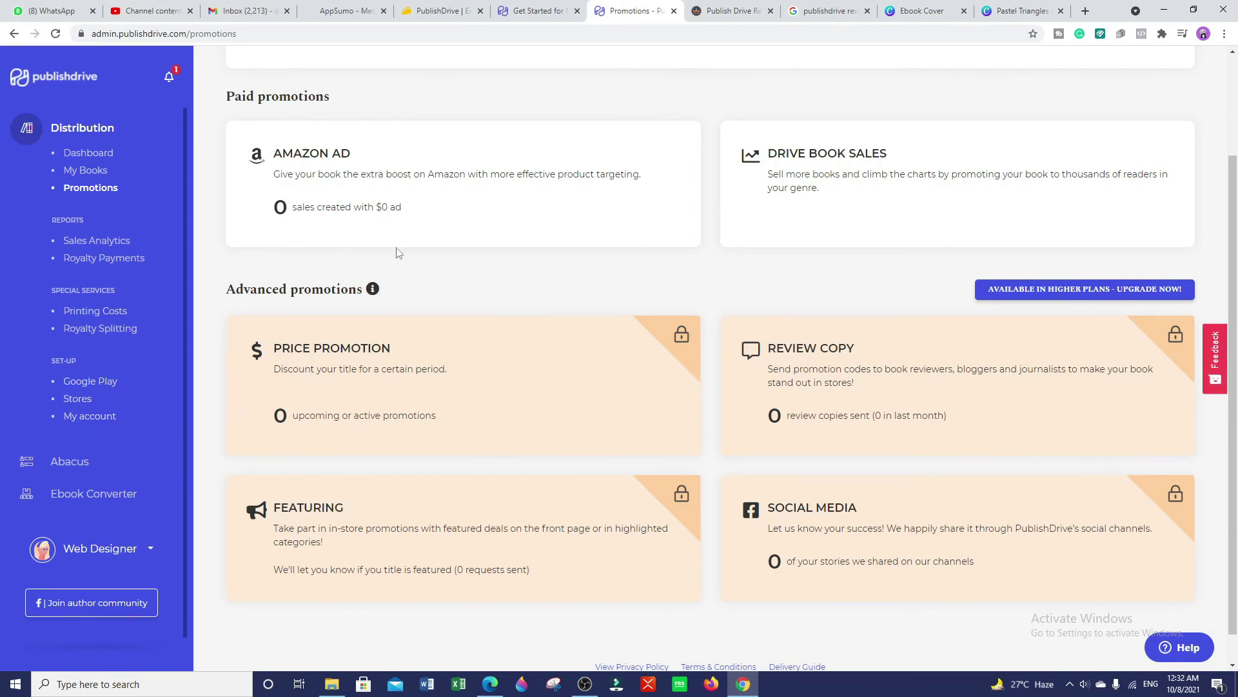
{"action": "scroll", "coordinate": [454, 250], "scroll_direction": "down", "scroll_amount": 1}
{"action": "scroll", "coordinate": [385, 258], "scroll_direction": "up", "scroll_amount": 3}
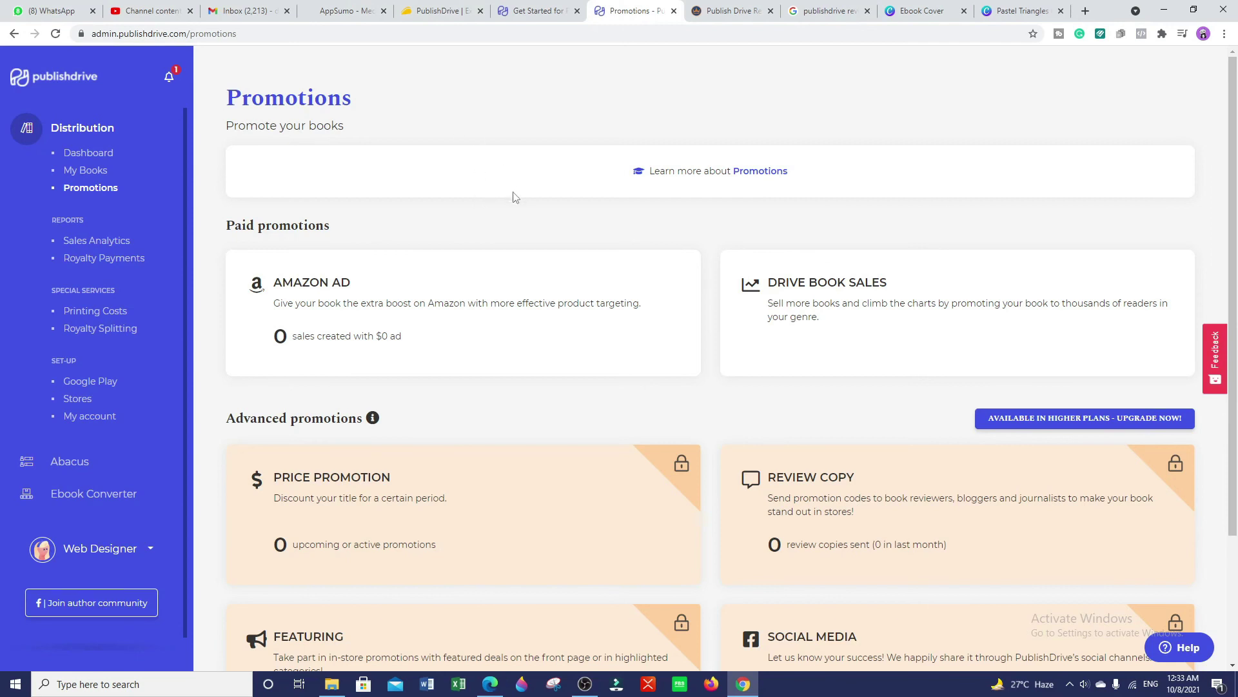
{"action": "key", "text": "ctrl+shift+Tab"}
{"action": "key", "text": "ctrl+shift+Tab"}
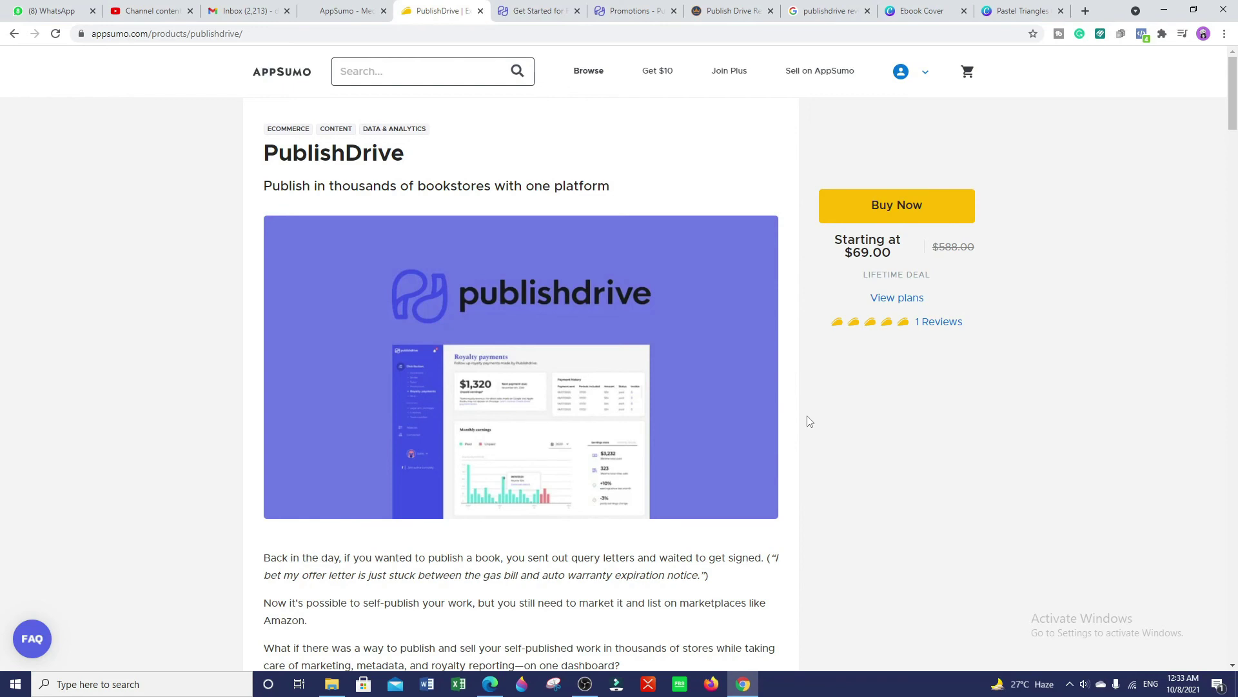
Scroll the AppSumo page down to the $69/24-book and $139/96-book license tiers.
{"action": "scroll", "coordinate": [814, 420], "scroll_direction": "down", "scroll_amount": 2}
{"action": "scroll", "coordinate": [634, 427], "scroll_direction": "down", "scroll_amount": 4}
{"action": "scroll", "coordinate": [632, 433], "scroll_direction": "down", "scroll_amount": 6}
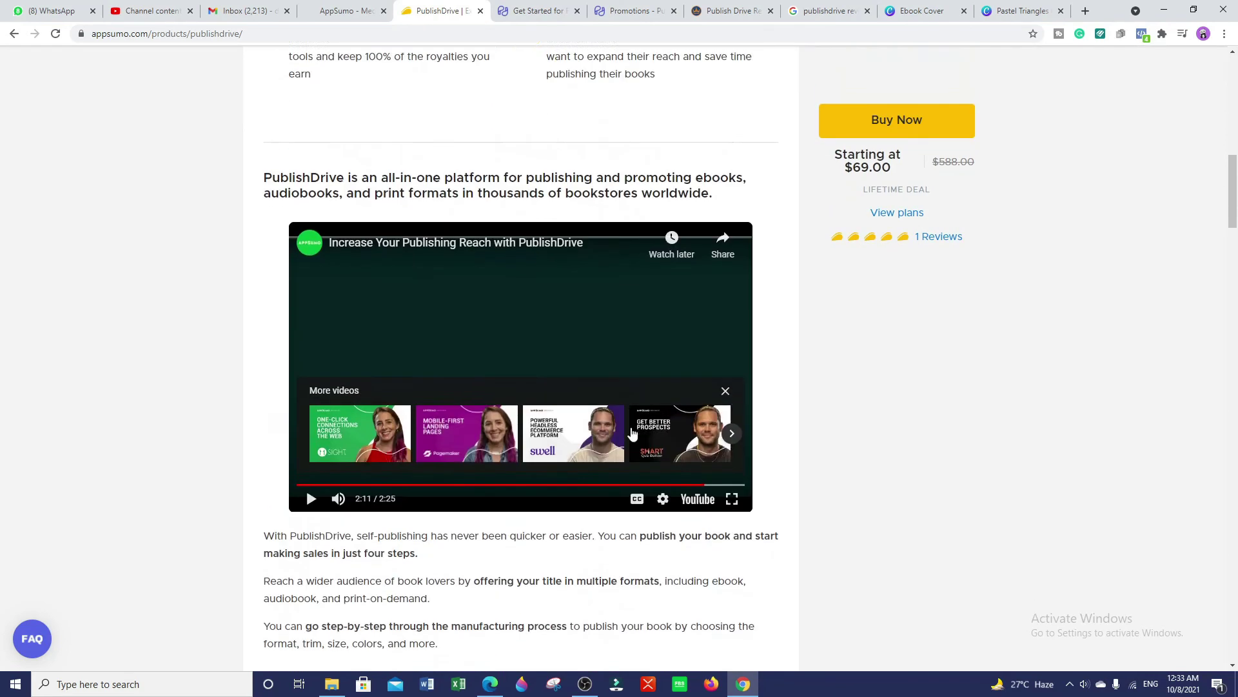
{"action": "scroll", "coordinate": [645, 442], "scroll_direction": "down", "scroll_amount": 2}
{"action": "scroll", "coordinate": [660, 450], "scroll_direction": "down", "scroll_amount": 4}
{"action": "scroll", "coordinate": [660, 450], "scroll_direction": "down", "scroll_amount": 3}
{"action": "scroll", "coordinate": [661, 451], "scroll_direction": "down", "scroll_amount": 3}
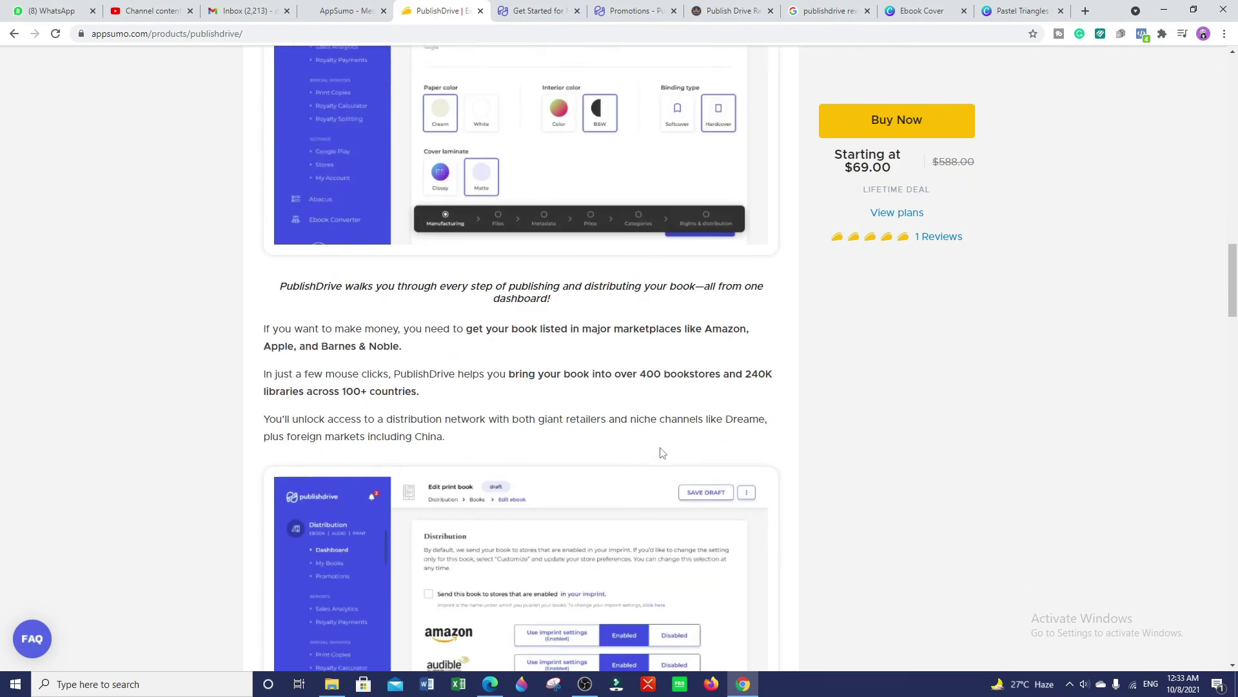
{"action": "scroll", "coordinate": [661, 452], "scroll_direction": "down", "scroll_amount": 3}
{"action": "scroll", "coordinate": [662, 451], "scroll_direction": "down", "scroll_amount": 5}
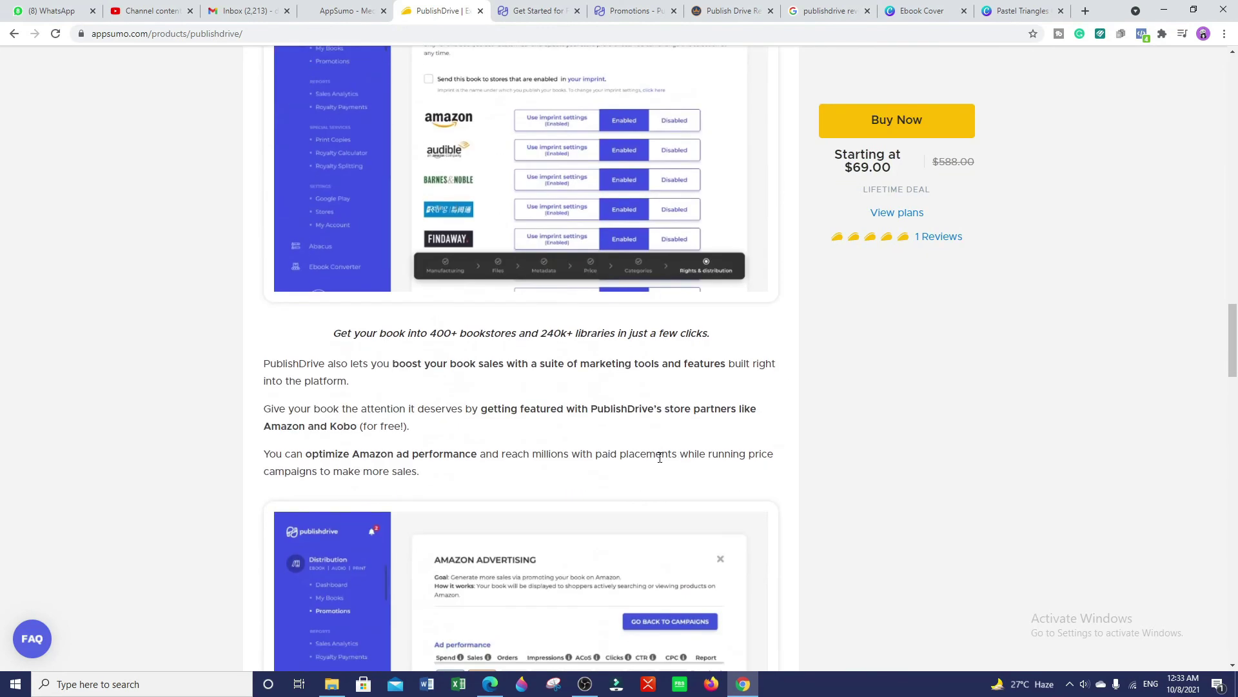
{"action": "scroll", "coordinate": [661, 452], "scroll_direction": "down", "scroll_amount": 6}
{"action": "scroll", "coordinate": [926, 463], "scroll_direction": "down", "scroll_amount": 10}
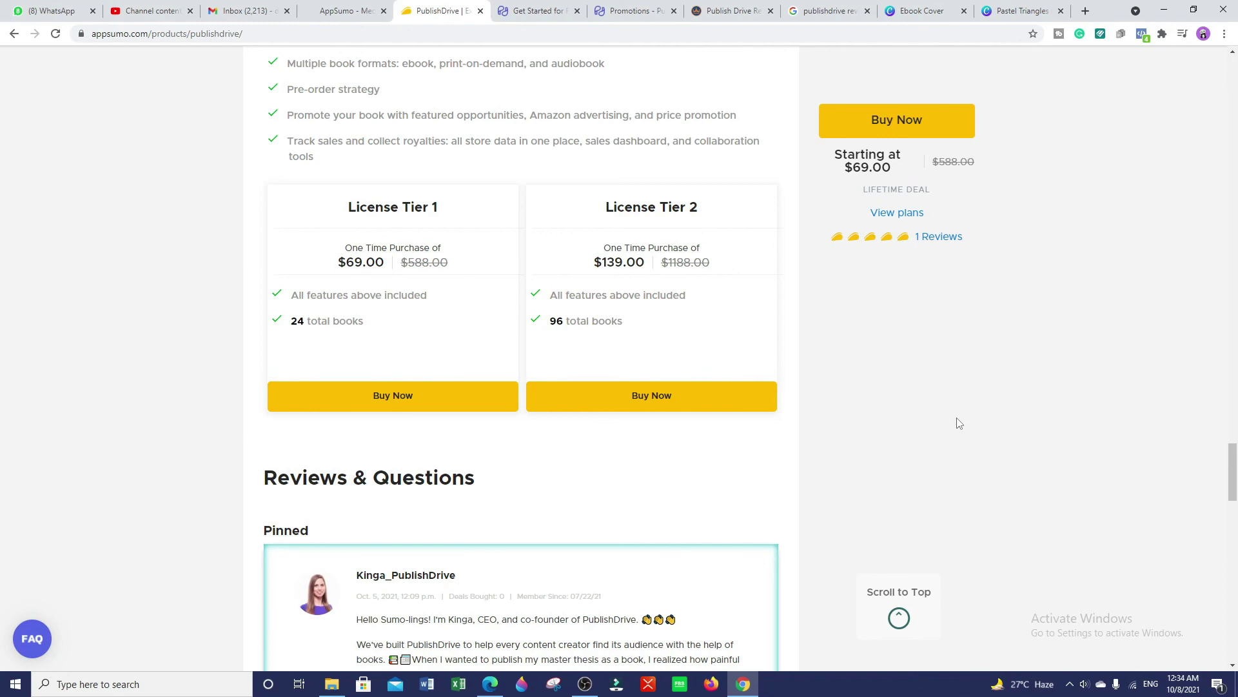
Highlight the 60-day money-back guarantee line, then clear the highlight.
{"action": "scroll", "coordinate": [903, 399], "scroll_direction": "up", "scroll_amount": 4}
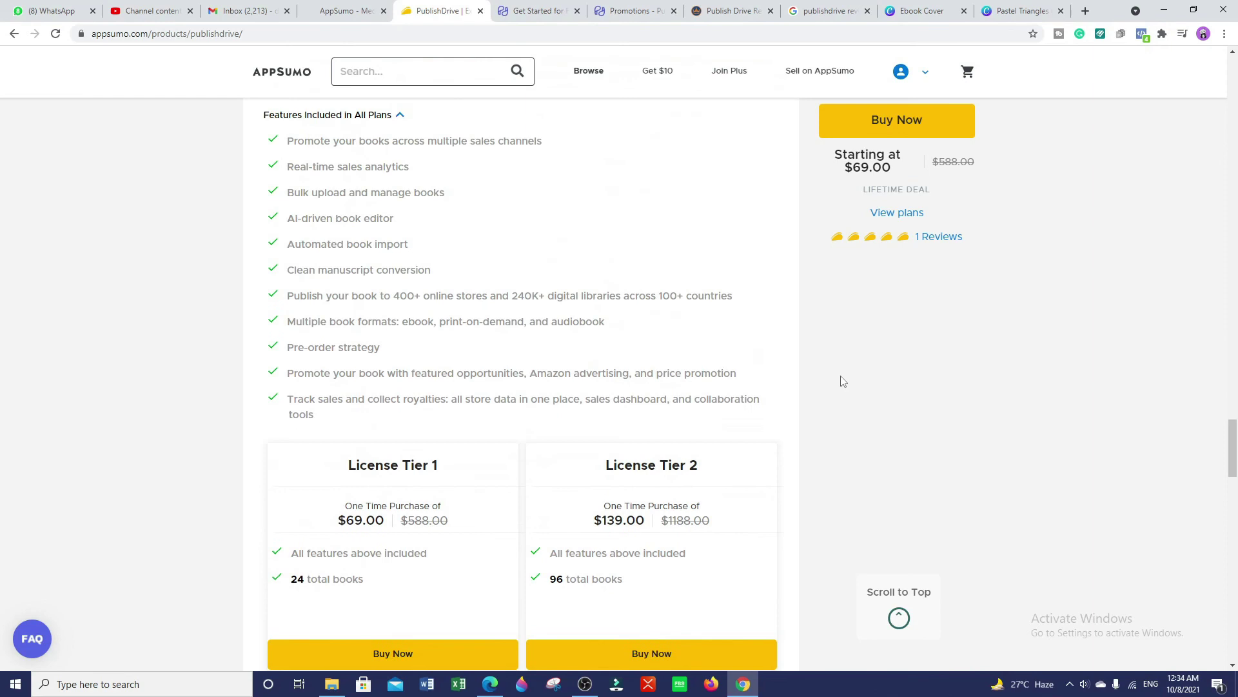
{"action": "scroll", "coordinate": [832, 378], "scroll_direction": "up", "scroll_amount": 4}
{"action": "scroll", "coordinate": [823, 374], "scroll_direction": "down", "scroll_amount": 2}
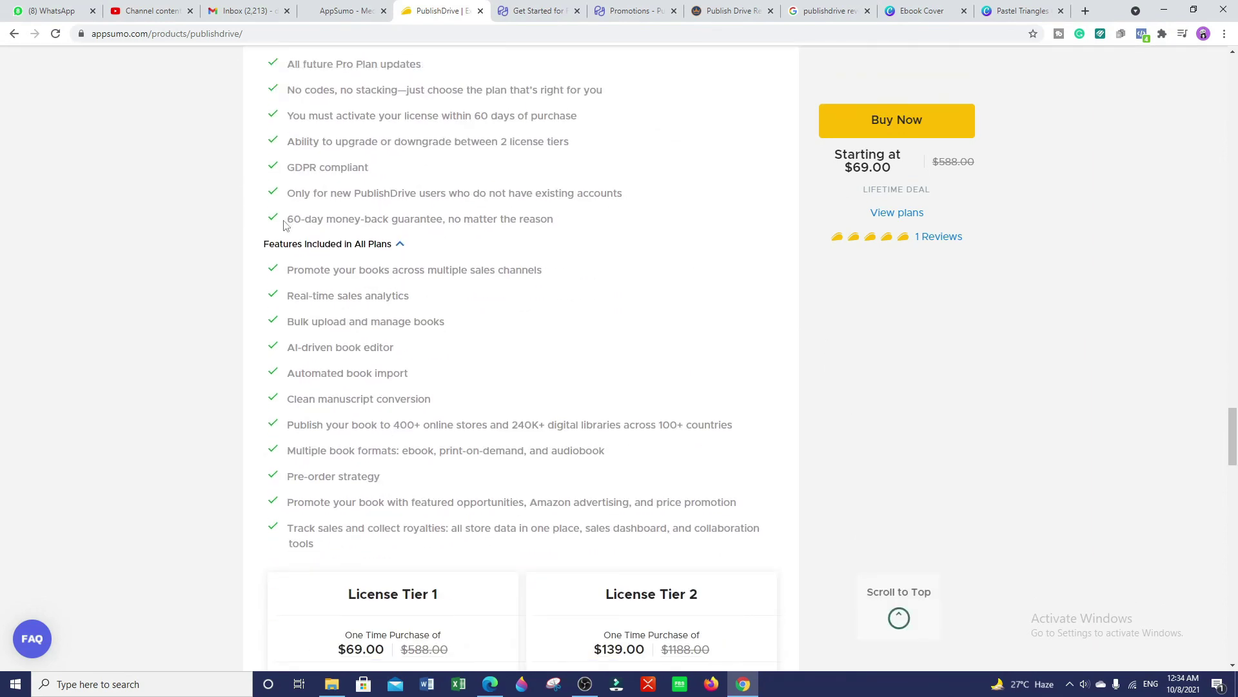
{"action": "left_click_drag", "start_coordinate": [284, 225], "coordinate": [639, 247]}
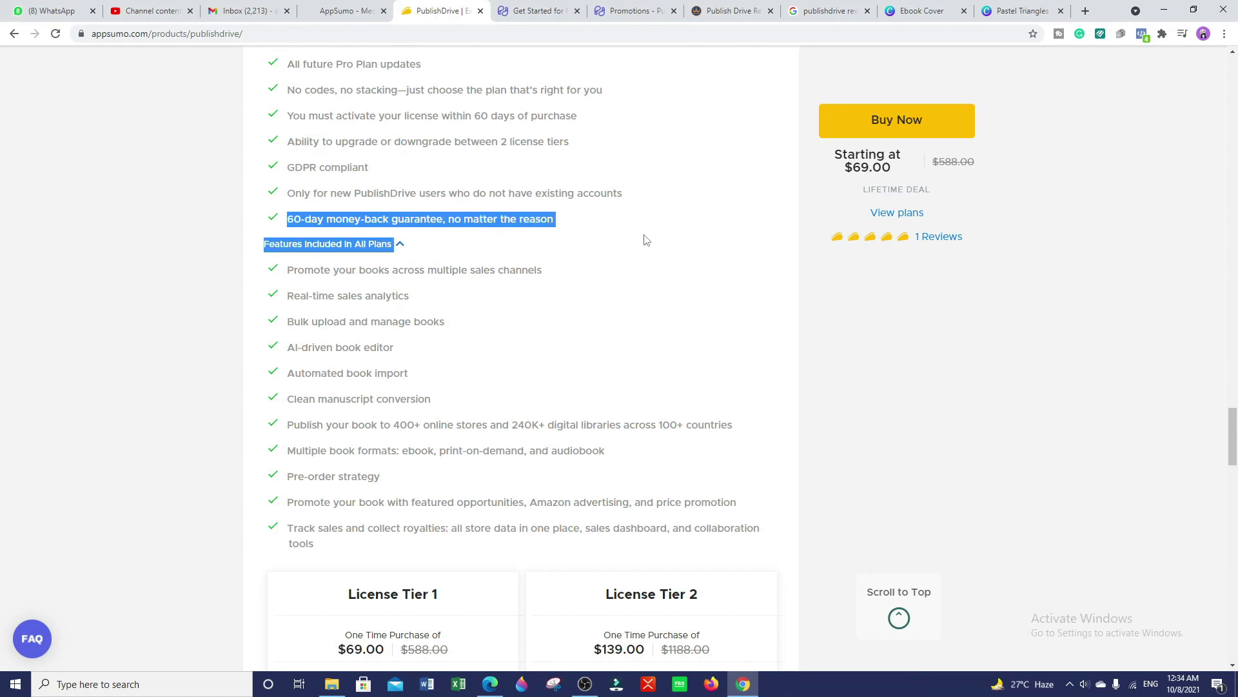
{"action": "scroll", "coordinate": [647, 239], "scroll_direction": "down", "scroll_amount": 1}
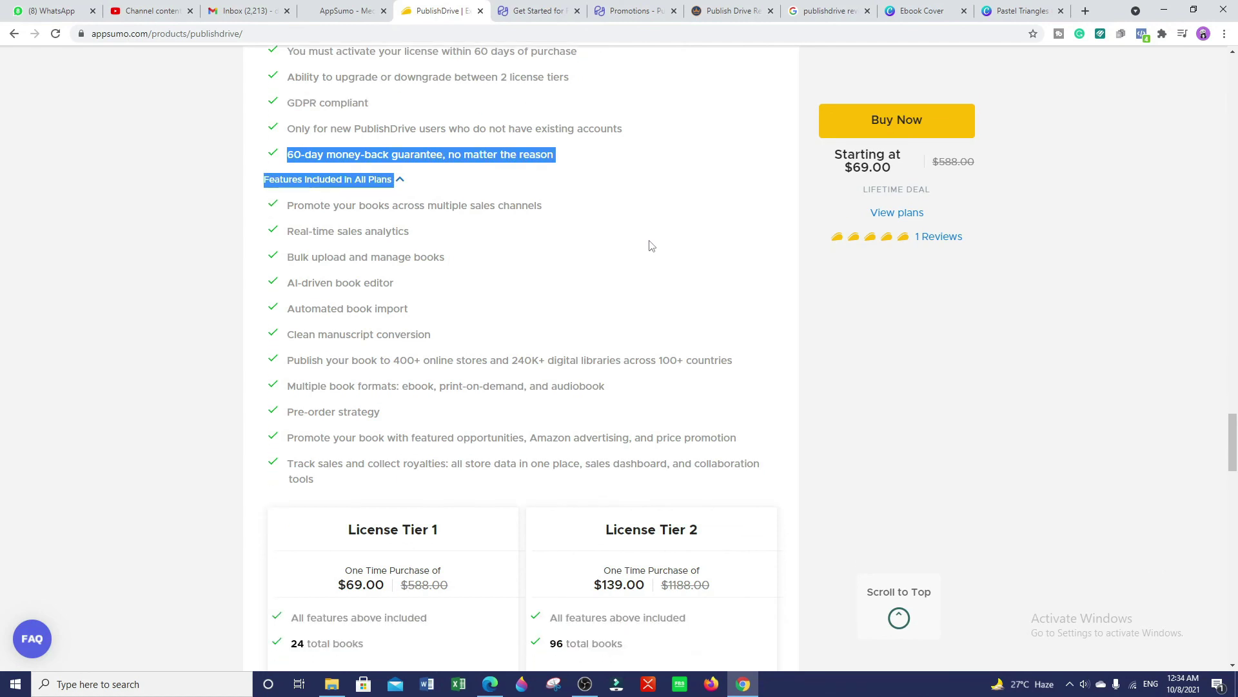
{"action": "left_click", "coordinate": [629, 200]}
{"action": "scroll", "coordinate": [614, 241], "scroll_direction": "down", "scroll_amount": 3}
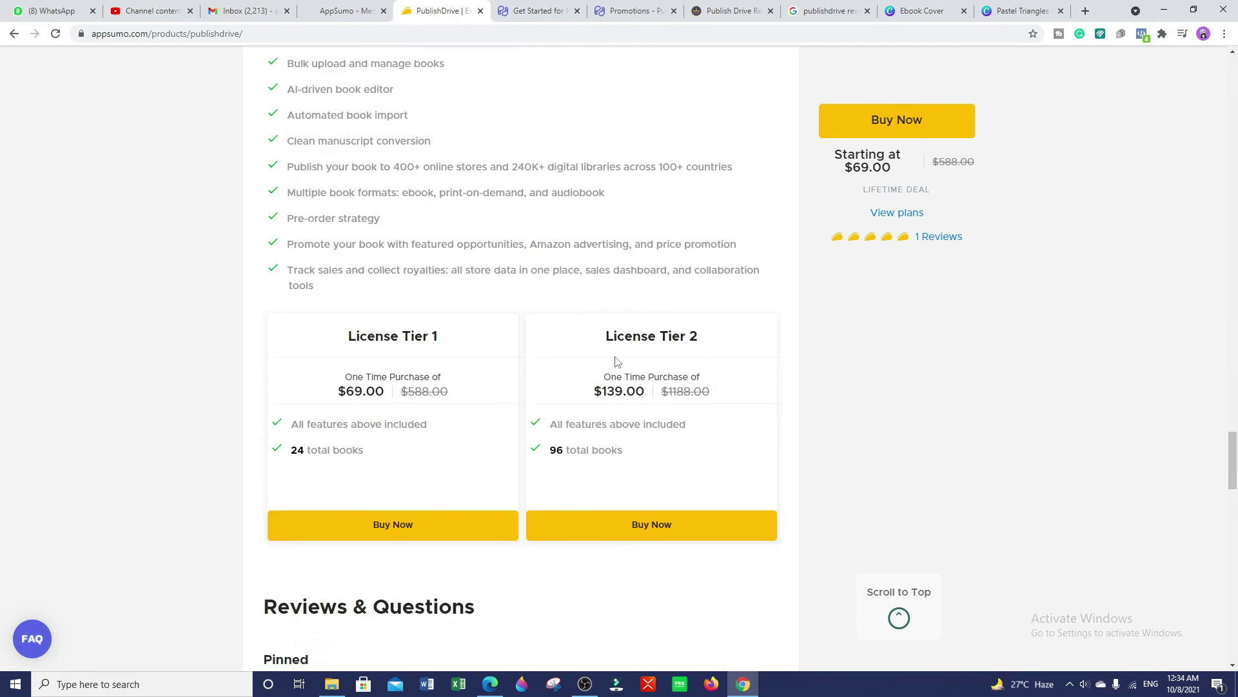